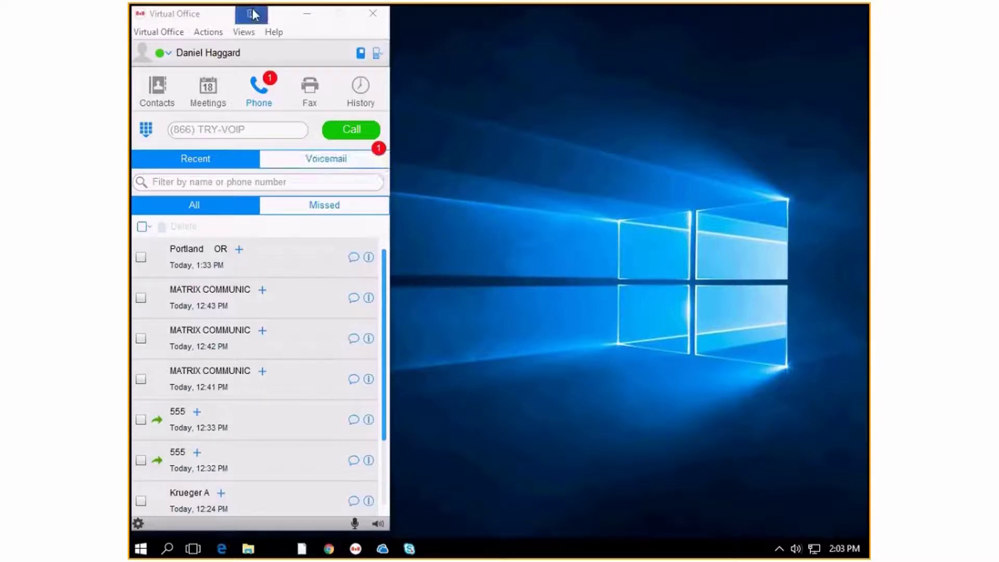
Look up contacts by entering the area code 503 in the dial field, and clear the entry
{"action": "left_click", "coordinate": [255, 133]}
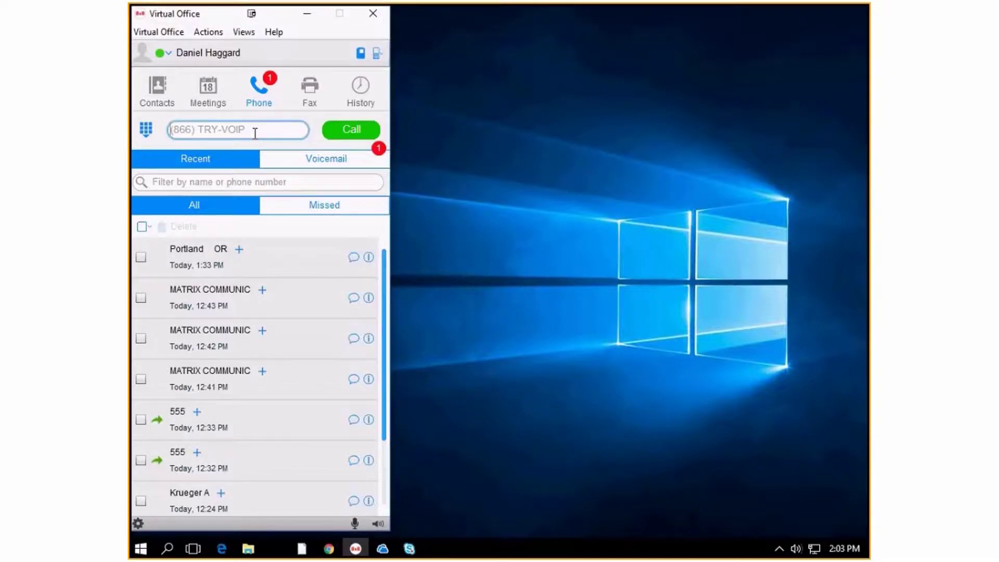
{"action": "type", "text": "503"}
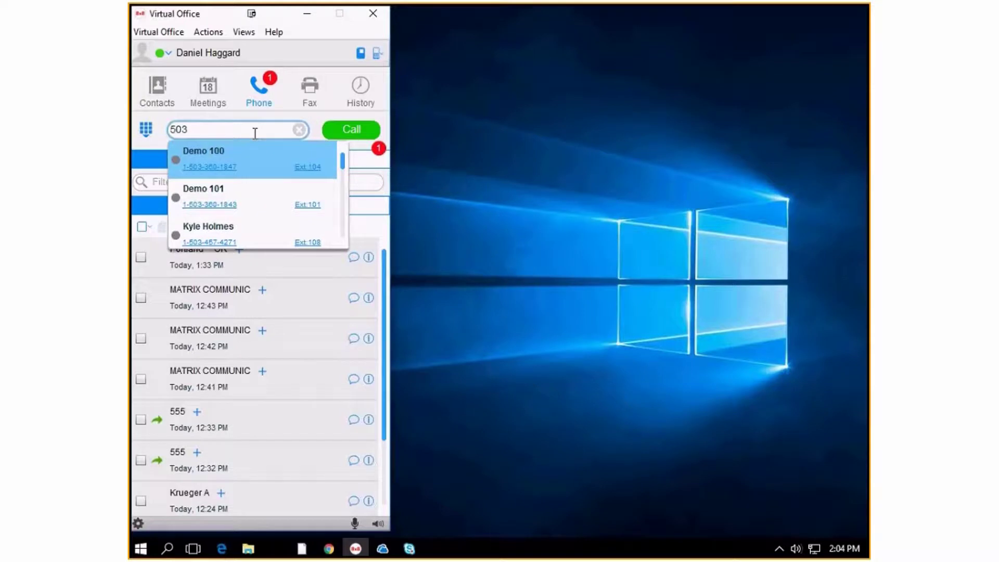
{"action": "key", "text": "BackSpace"}
{"action": "key", "text": "BackSpace"}
{"action": "key", "text": "BackSpace"}
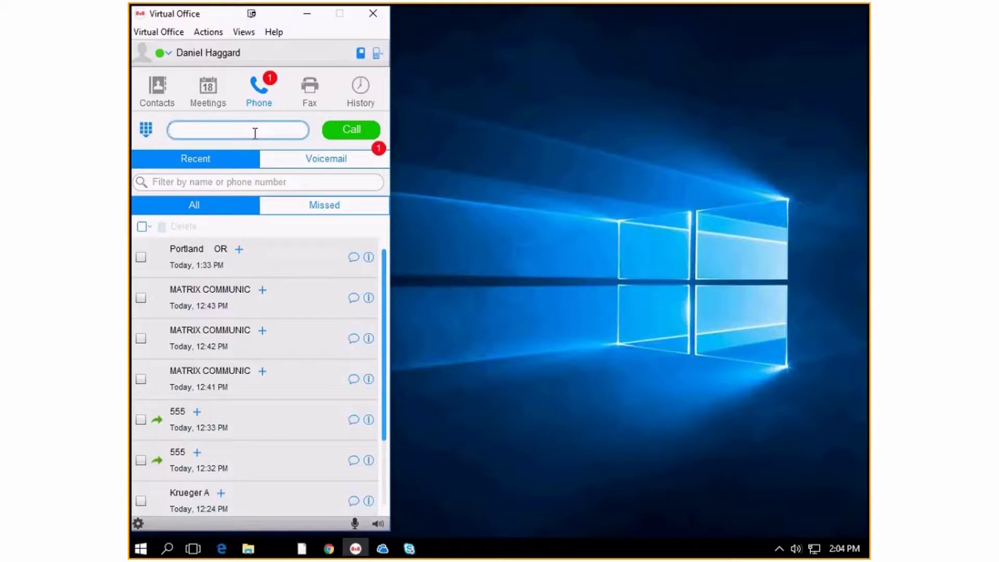
Look up contacts by entering a first name in the dial field, and clear the entry
{"action": "type", "text": "tim"}
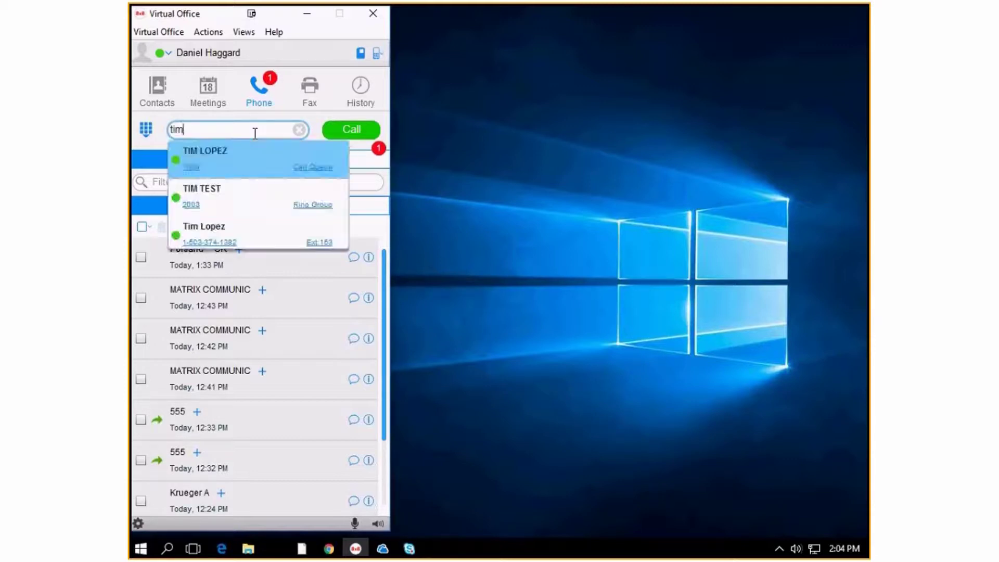
{"action": "key", "text": "BackSpace"}
{"action": "key", "text": "BackSpace"}
{"action": "key", "text": "BackSpace"}
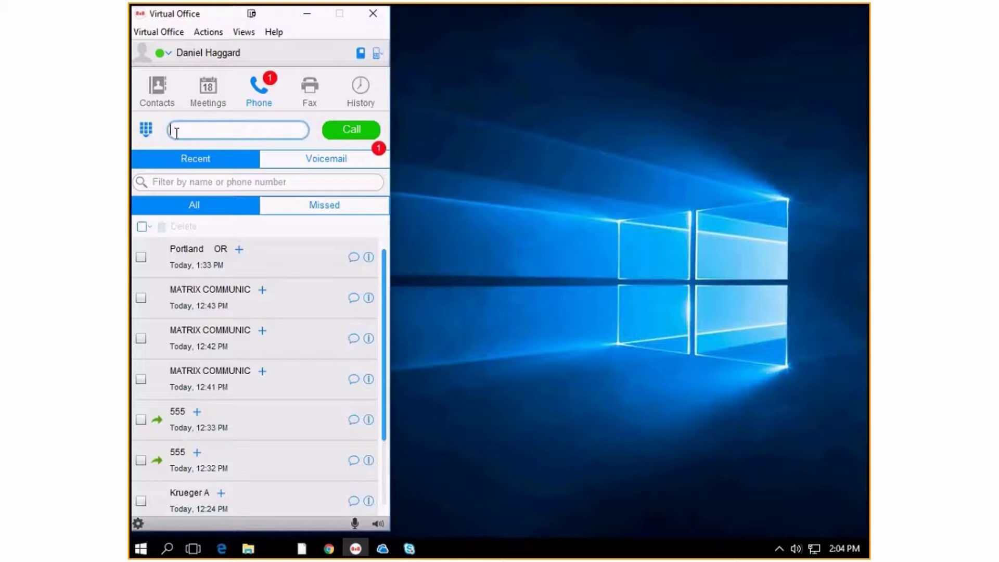
Display the on-screen dial pad, and try entering 503 as the number to call before clearing it
{"action": "left_click", "coordinate": [146, 133]}
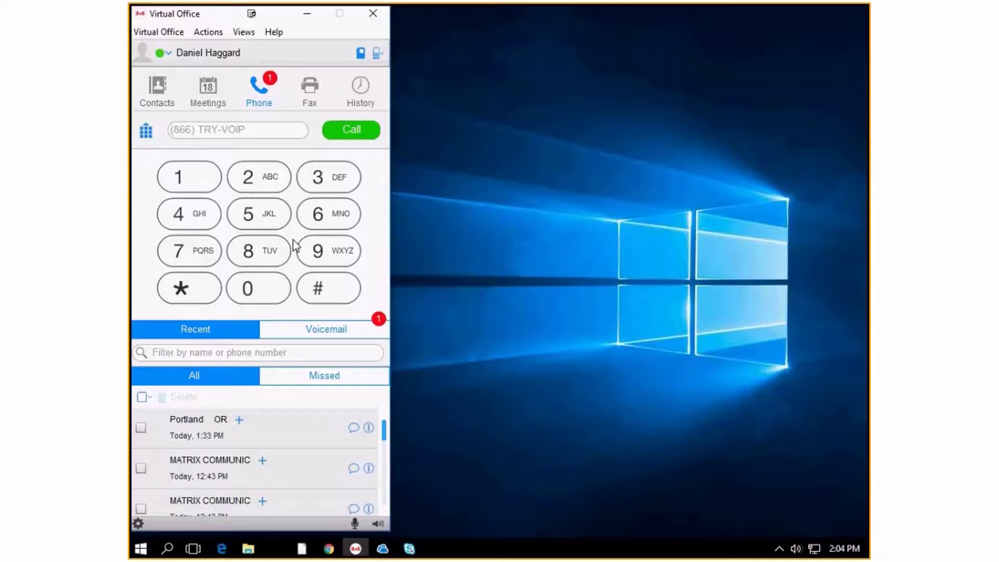
{"action": "left_click", "coordinate": [213, 133]}
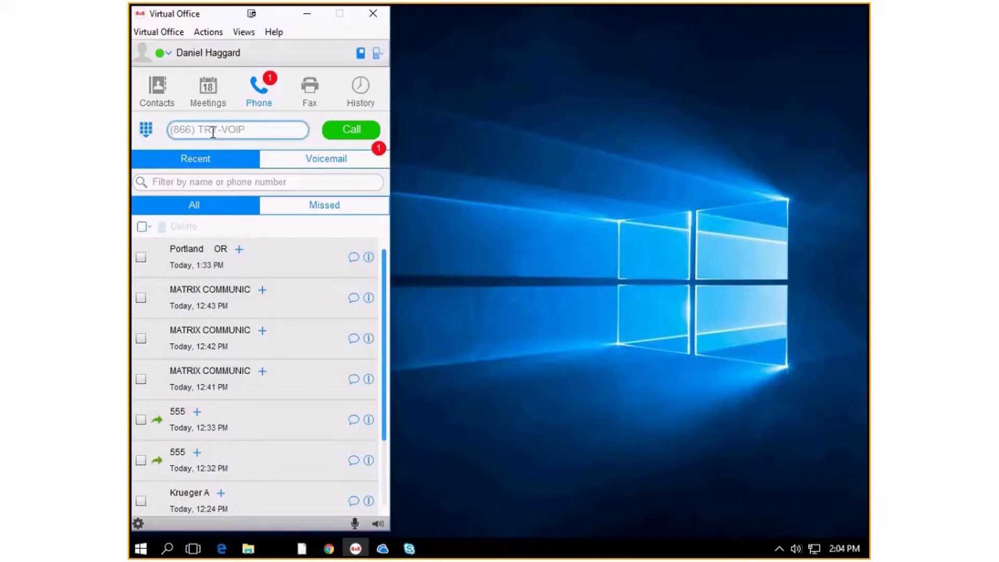
{"action": "type", "text": "503"}
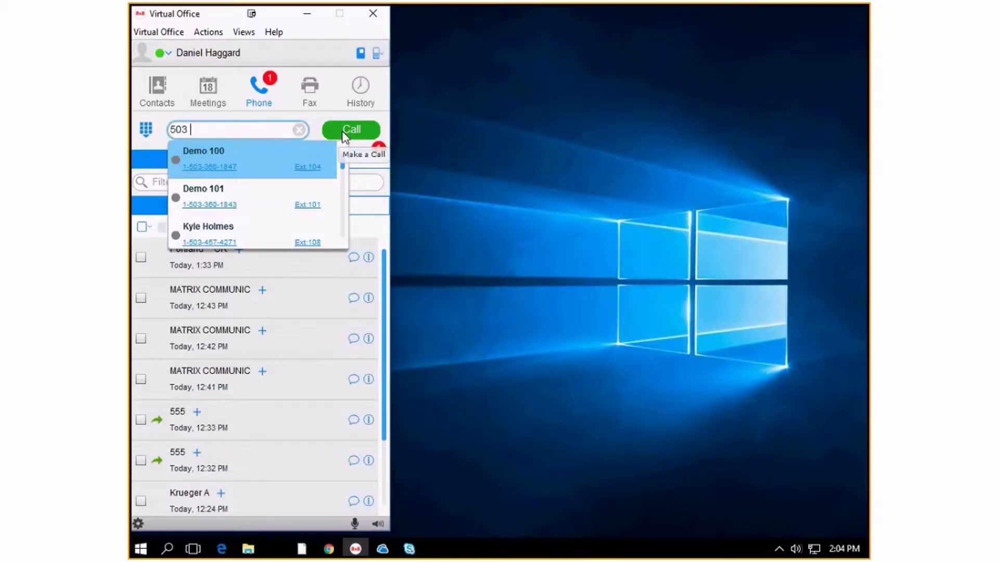
{"action": "left_click", "coordinate": [299, 130]}
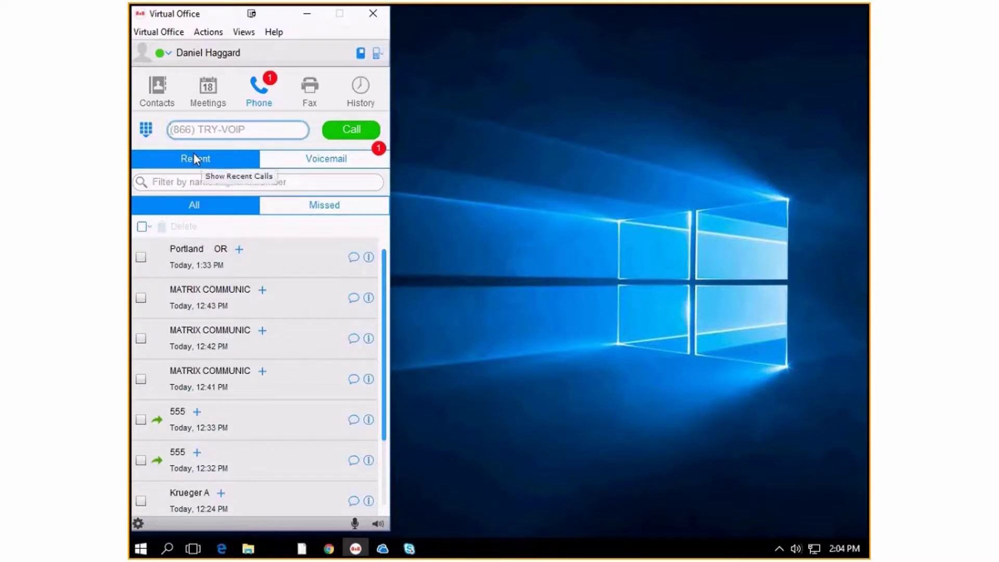
Check the voicemail list, and review the recent calls under both the missed and all filters, including a call's exact time
{"action": "left_click", "coordinate": [316, 163]}
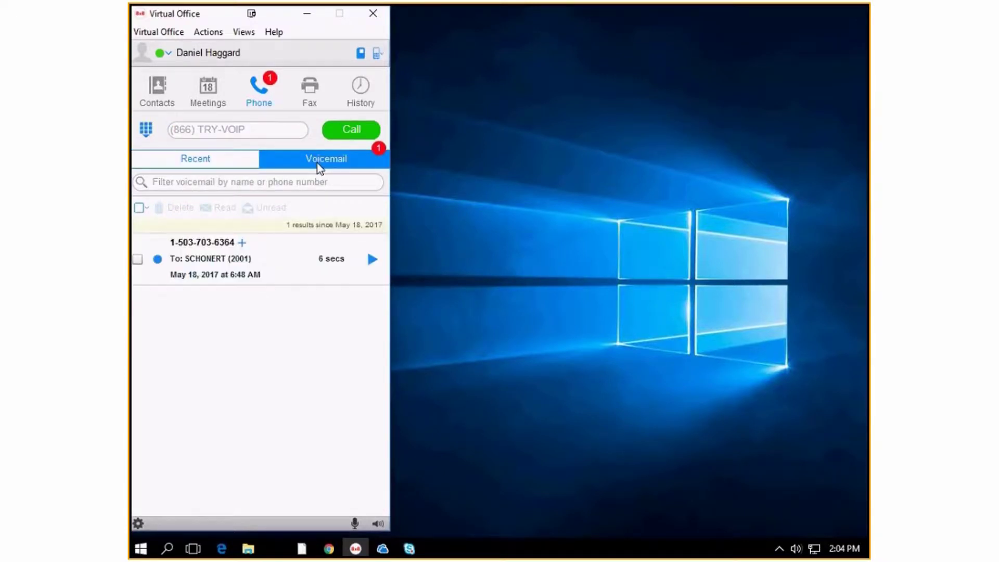
{"action": "left_click", "coordinate": [211, 162]}
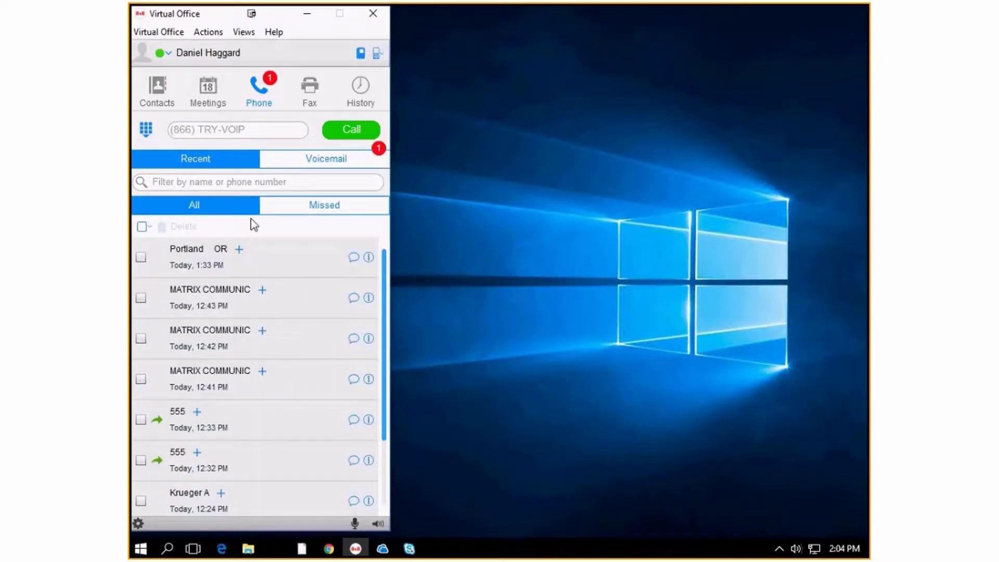
{"action": "left_click", "coordinate": [298, 204]}
{"action": "left_click", "coordinate": [249, 205]}
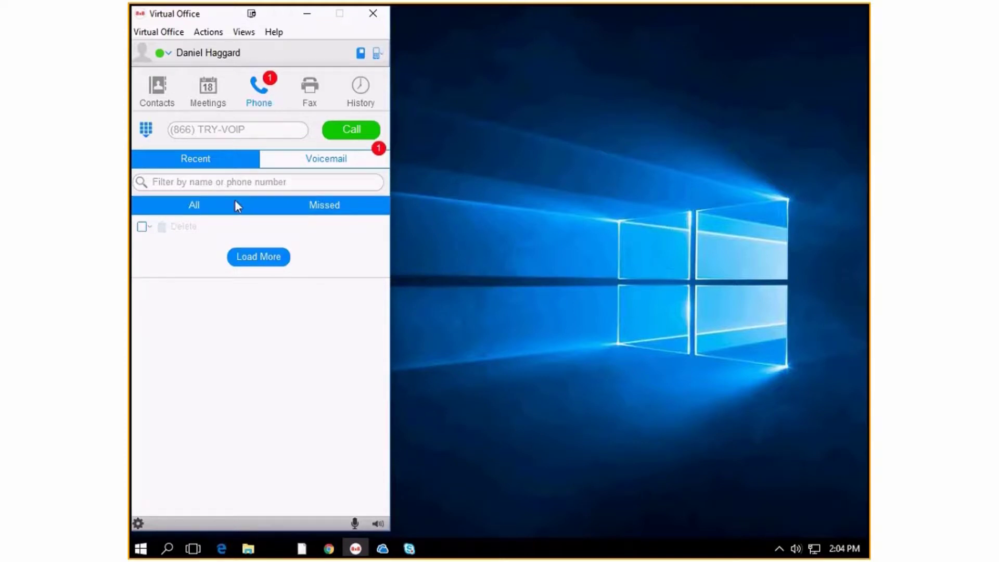
{"action": "mouse_move", "coordinate": [183, 259]}
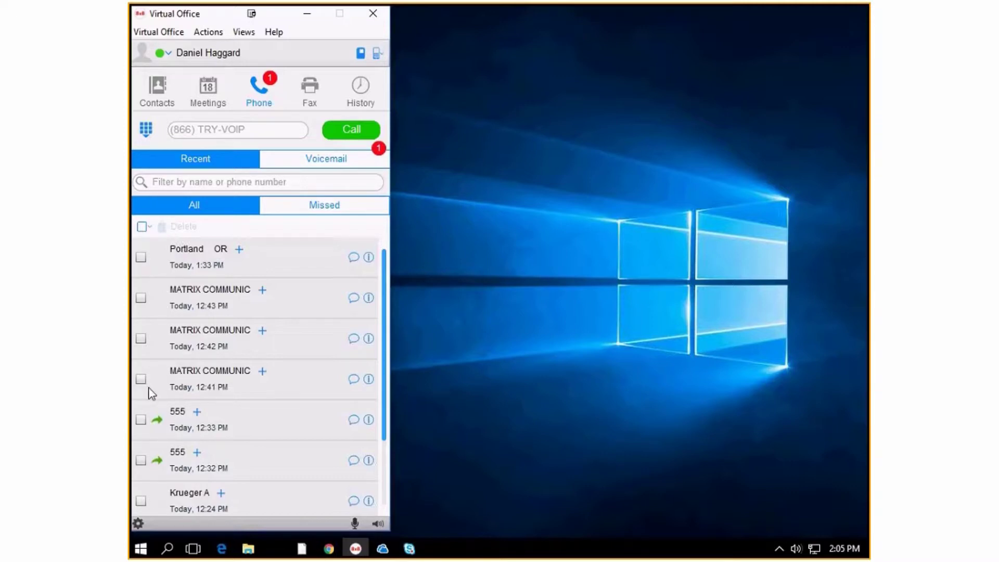
{"action": "mouse_move", "coordinate": [219, 393]}
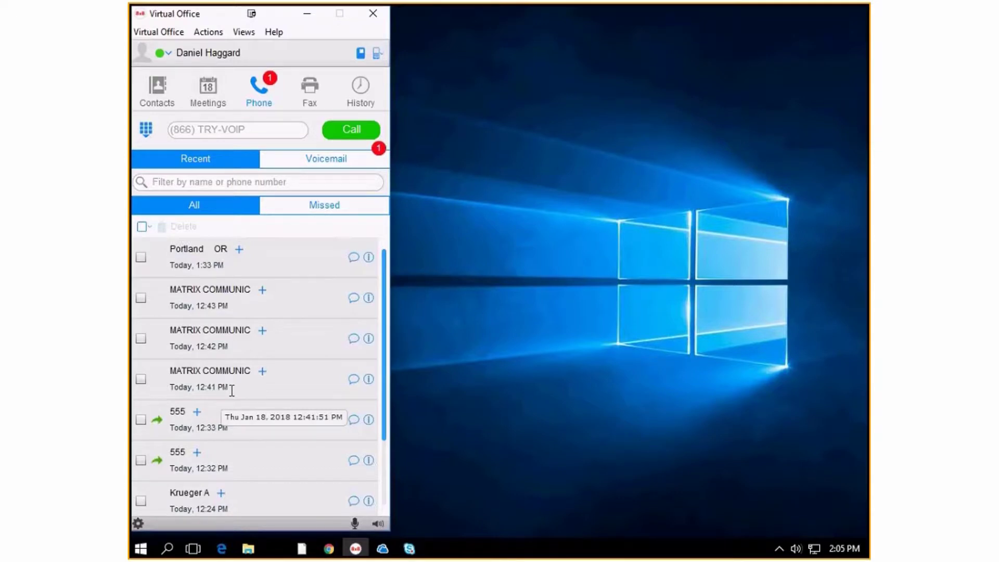
Start creating a new contact from the Portland OR recent call, and close the form without saving
{"action": "left_click", "coordinate": [239, 251]}
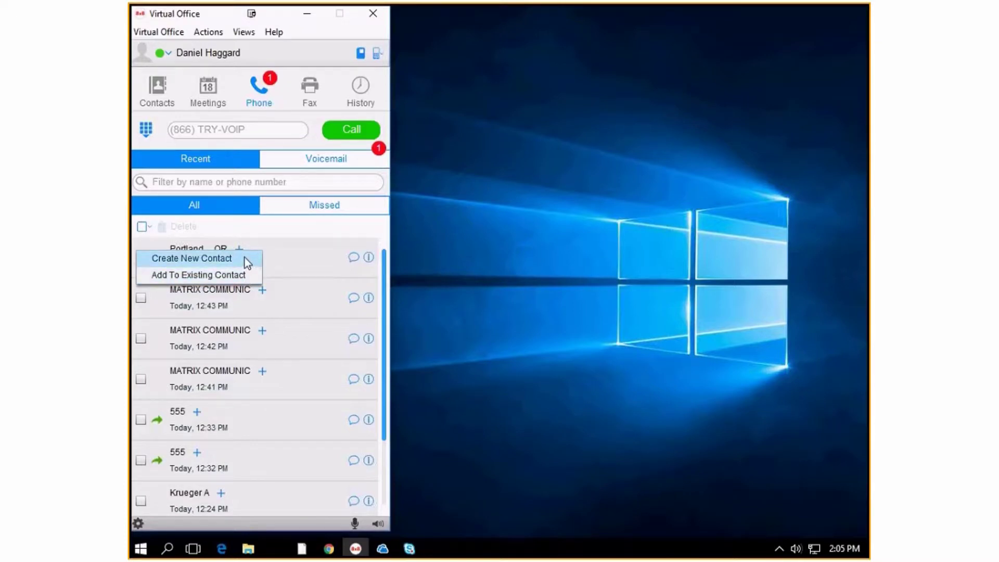
{"action": "left_click", "coordinate": [245, 258]}
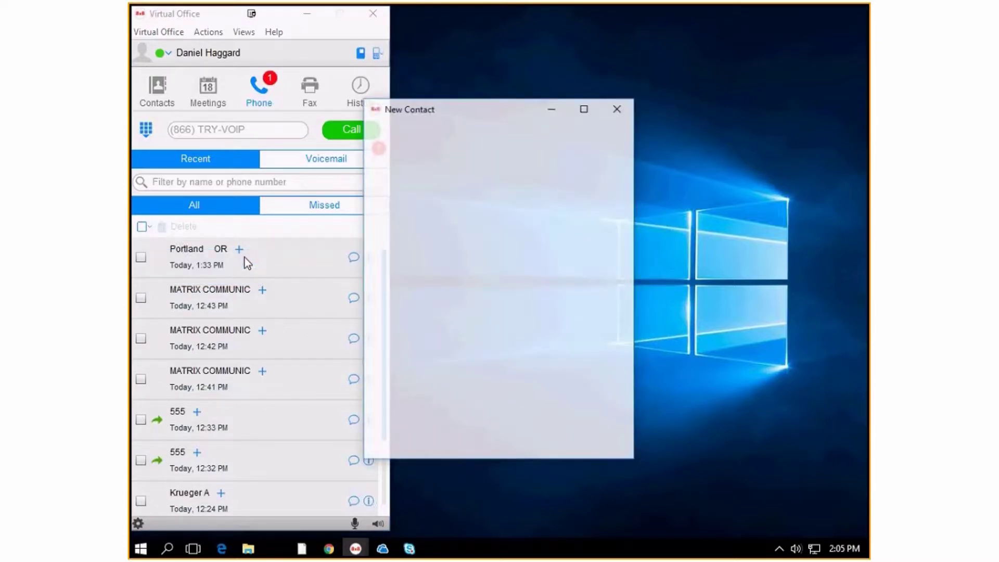
{"action": "left_click", "coordinate": [504, 190]}
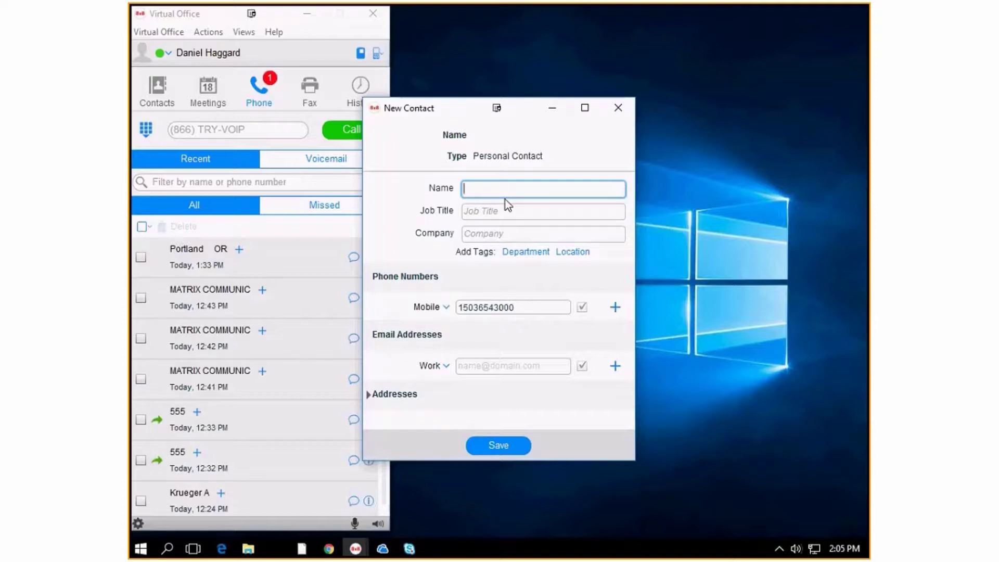
{"action": "left_click", "coordinate": [618, 108]}
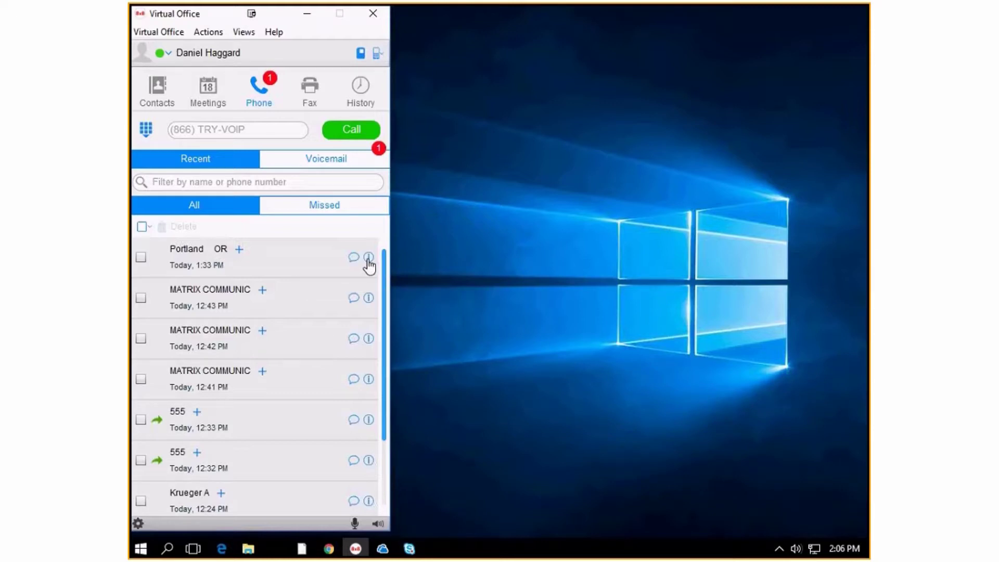
View the call details of the Portland OR recent call, and delete that call from the recent list
{"action": "mouse_move", "coordinate": [369, 266]}
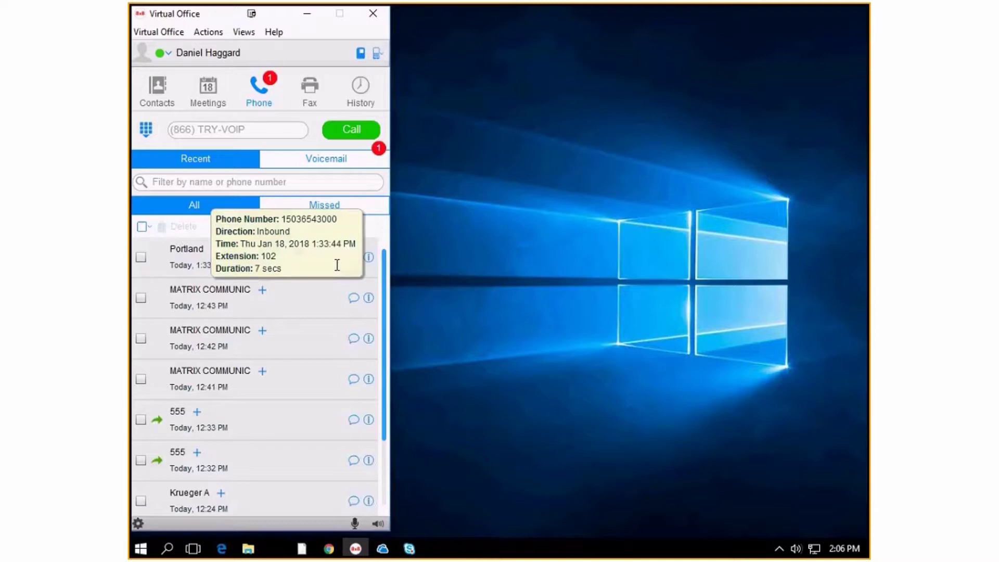
{"action": "left_click", "coordinate": [369, 258]}
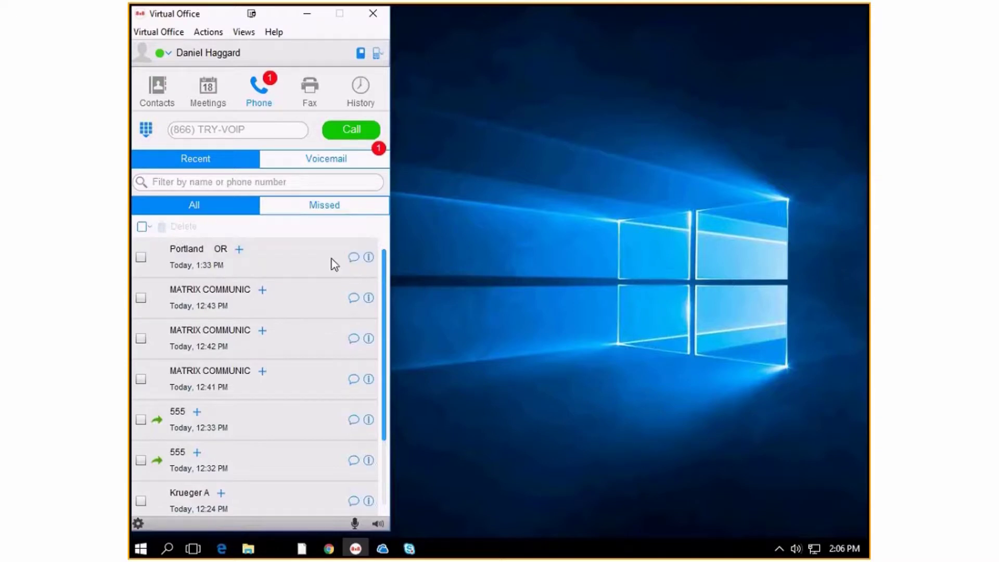
{"action": "left_click", "coordinate": [140, 257]}
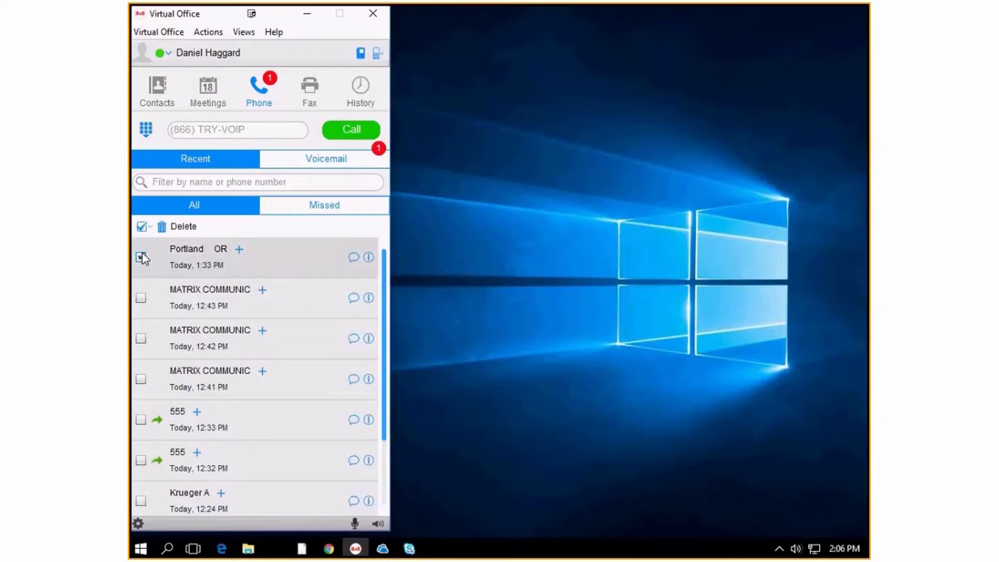
{"action": "left_click", "coordinate": [171, 229]}
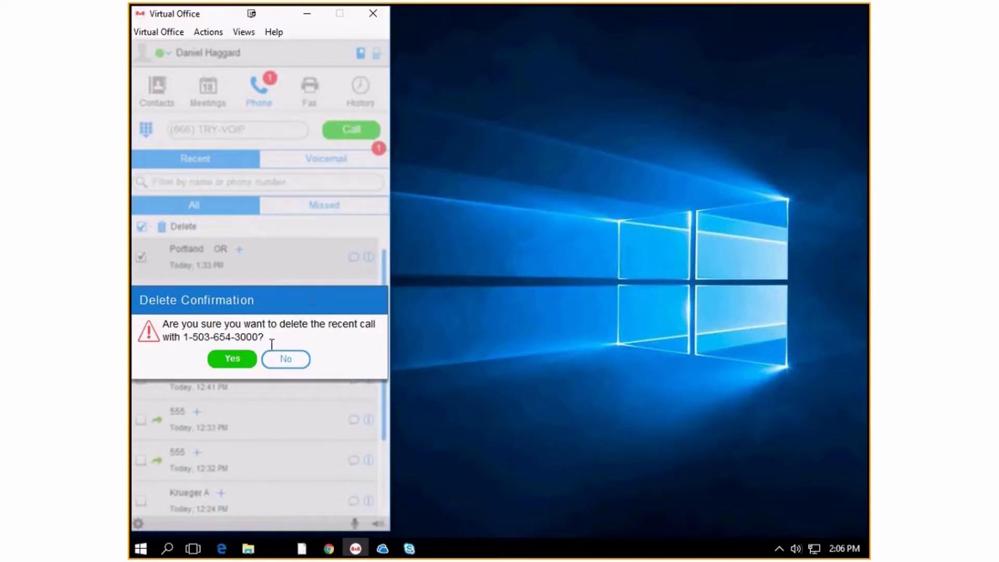
{"action": "left_click", "coordinate": [237, 359]}
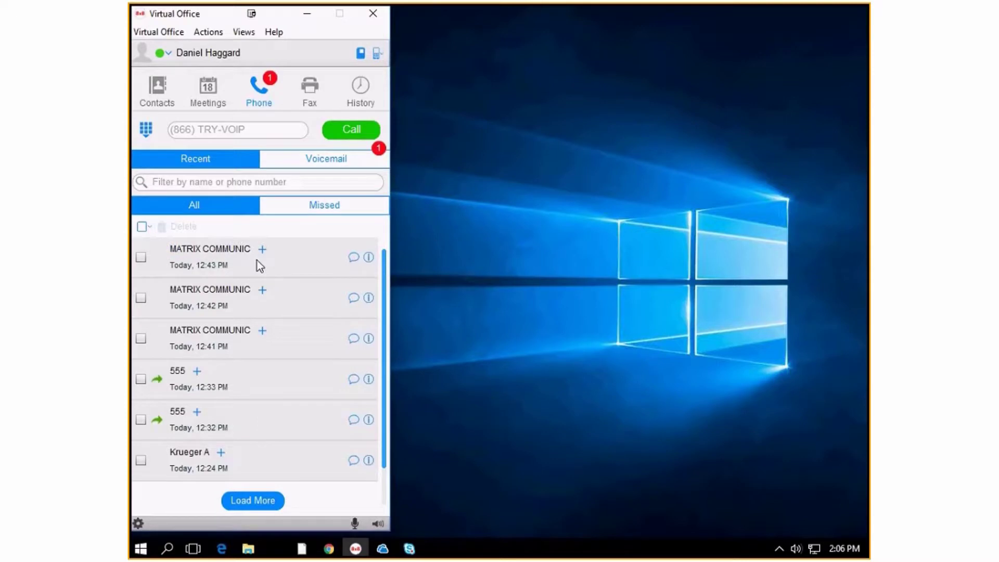
Play and pause the May 18, 2017 voicemail, and open its download dialog without saving the file
{"action": "left_click", "coordinate": [324, 164]}
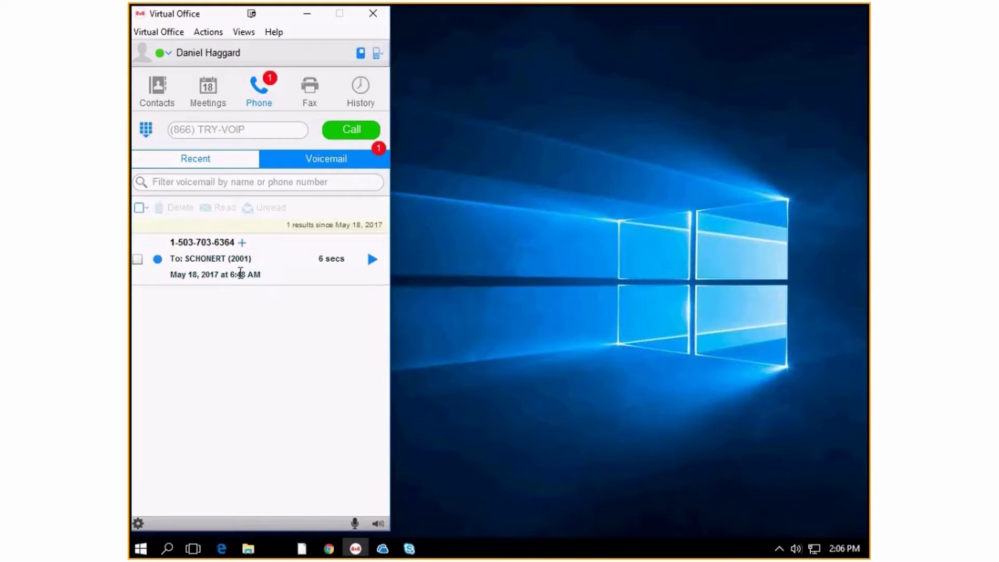
{"action": "left_click", "coordinate": [371, 261]}
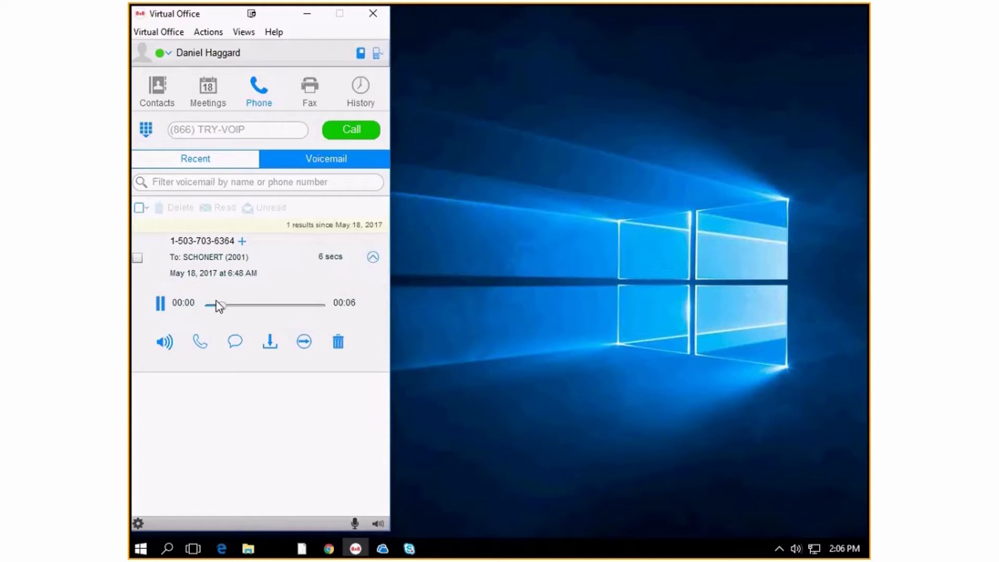
{"action": "left_click", "coordinate": [159, 303]}
{"action": "left_click", "coordinate": [270, 345]}
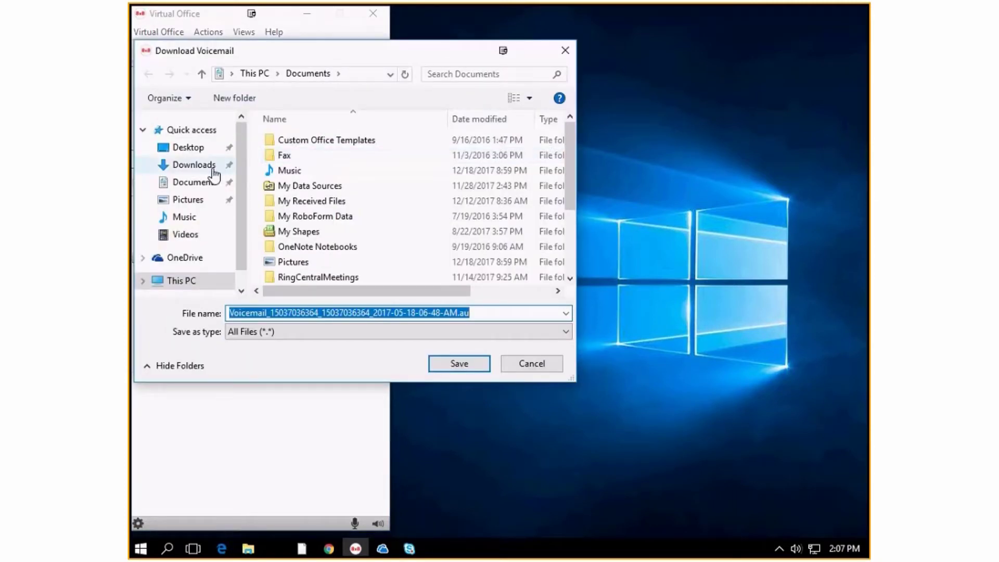
{"action": "left_click", "coordinate": [542, 363]}
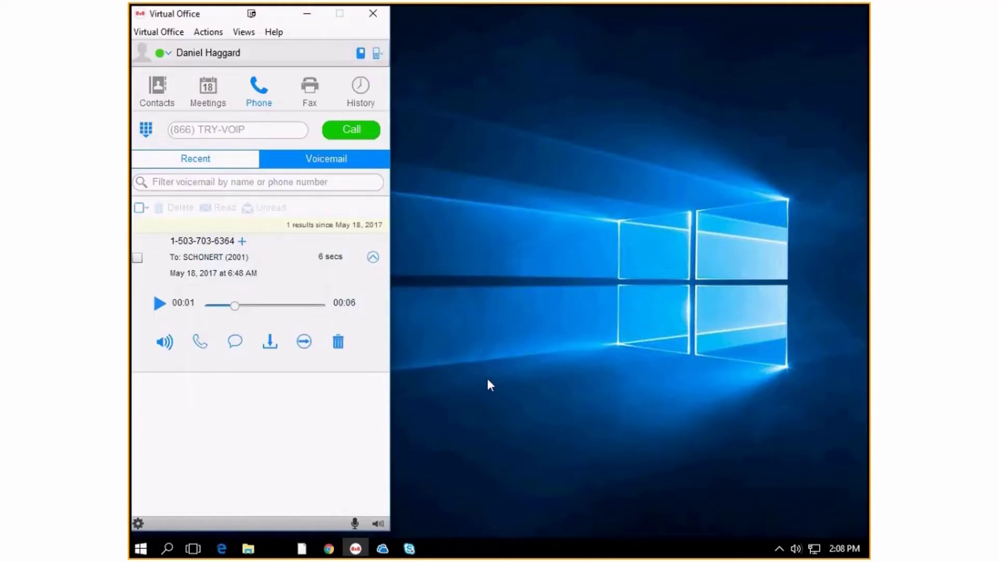
Forward the voicemail as an email through Outlook 2016, and discard the draft message without saving
{"action": "left_click", "coordinate": [305, 344]}
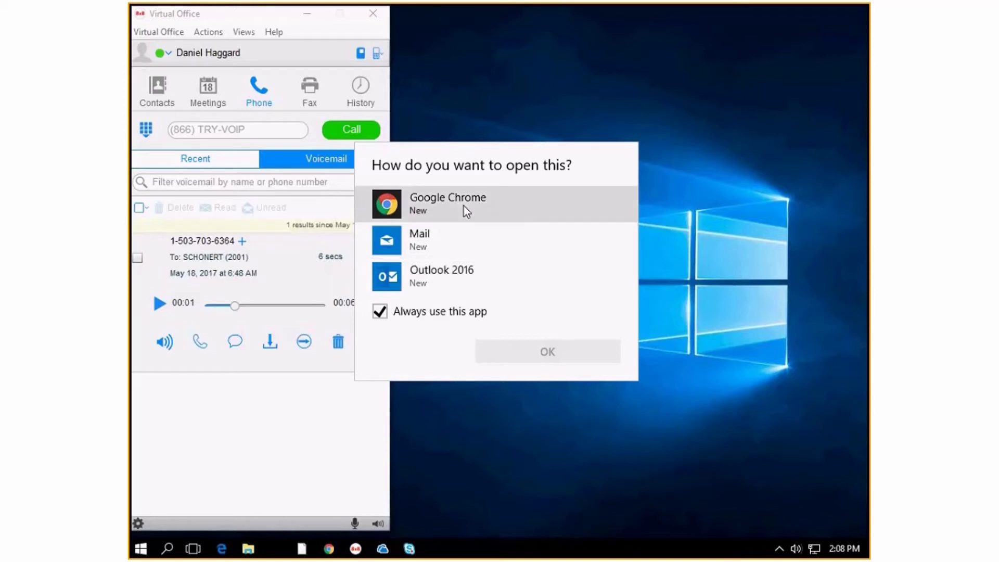
{"action": "left_click", "coordinate": [469, 276]}
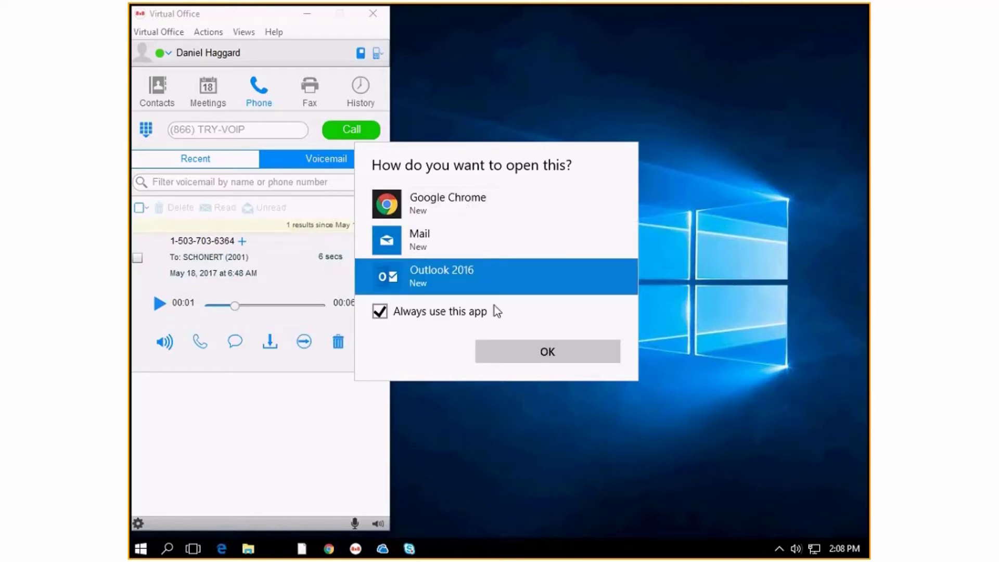
{"action": "left_click", "coordinate": [547, 352]}
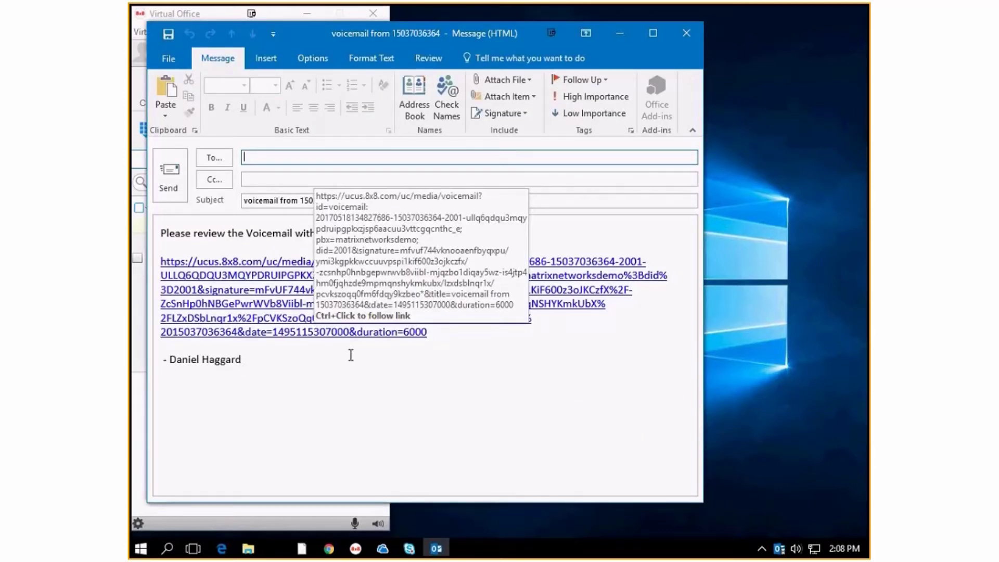
{"action": "left_click", "coordinate": [683, 34]}
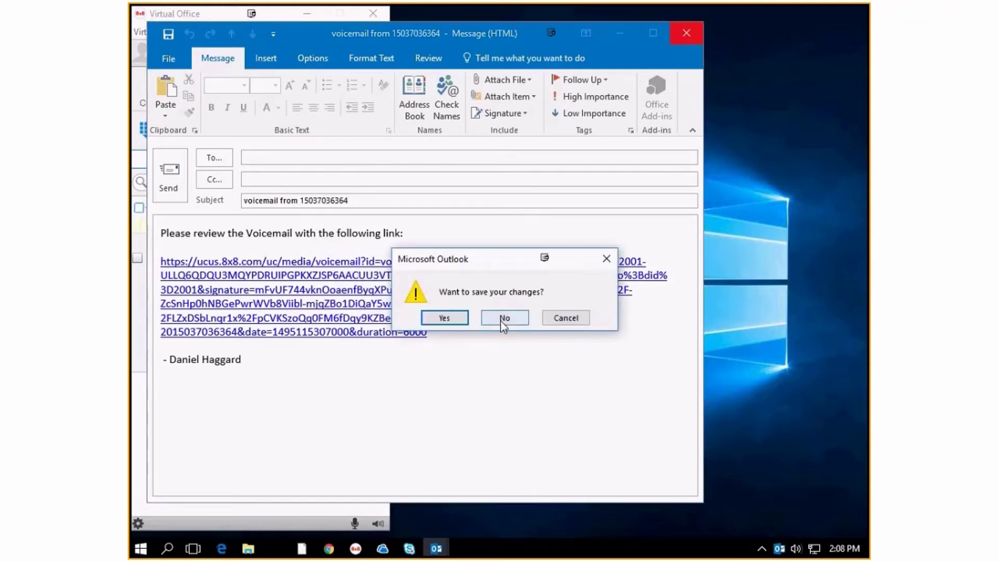
{"action": "left_click", "coordinate": [504, 318]}
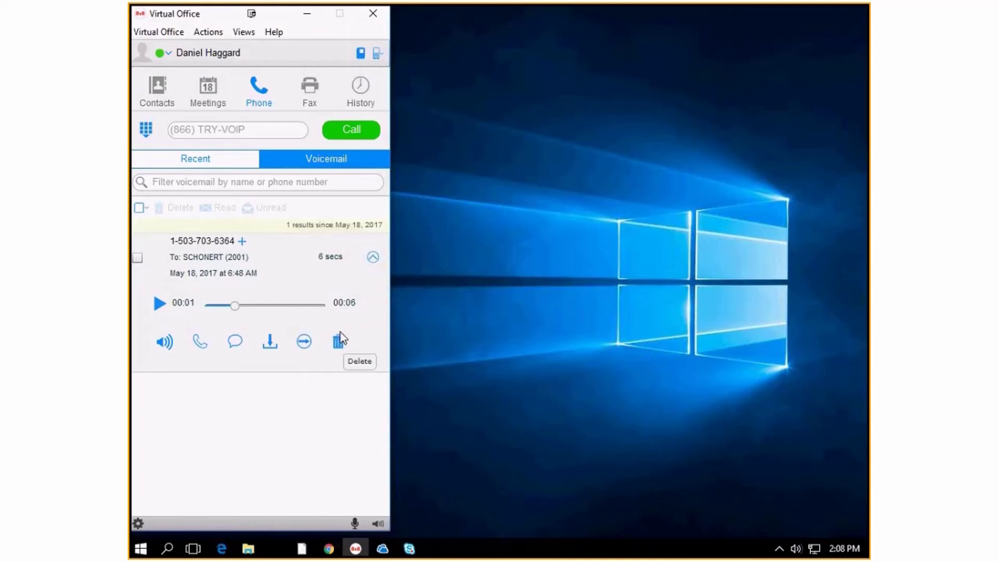
Collapse the voicemail's player and mark the voicemail as unread, leaving the voicemail filter field active
{"action": "left_click", "coordinate": [374, 259]}
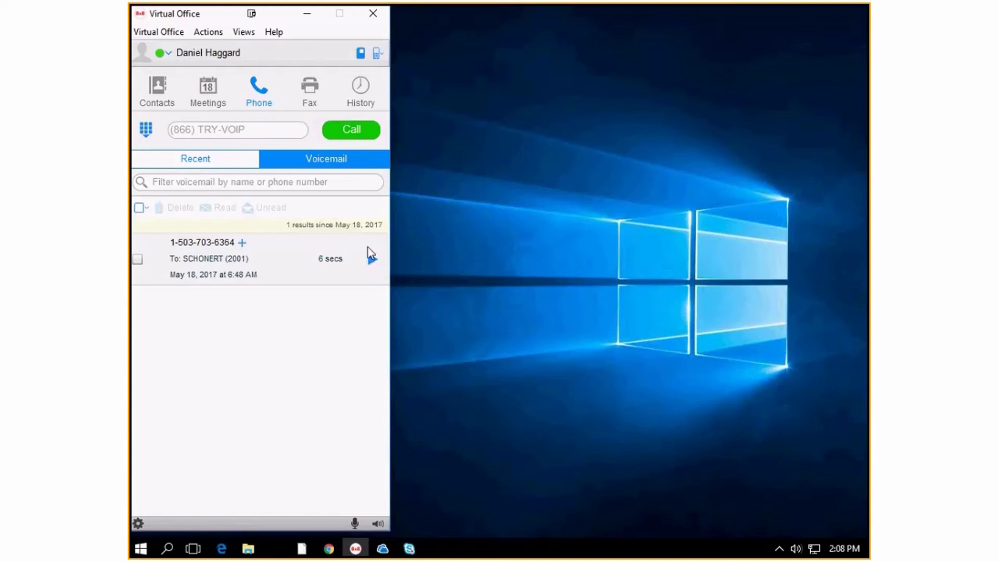
{"action": "left_click", "coordinate": [138, 259]}
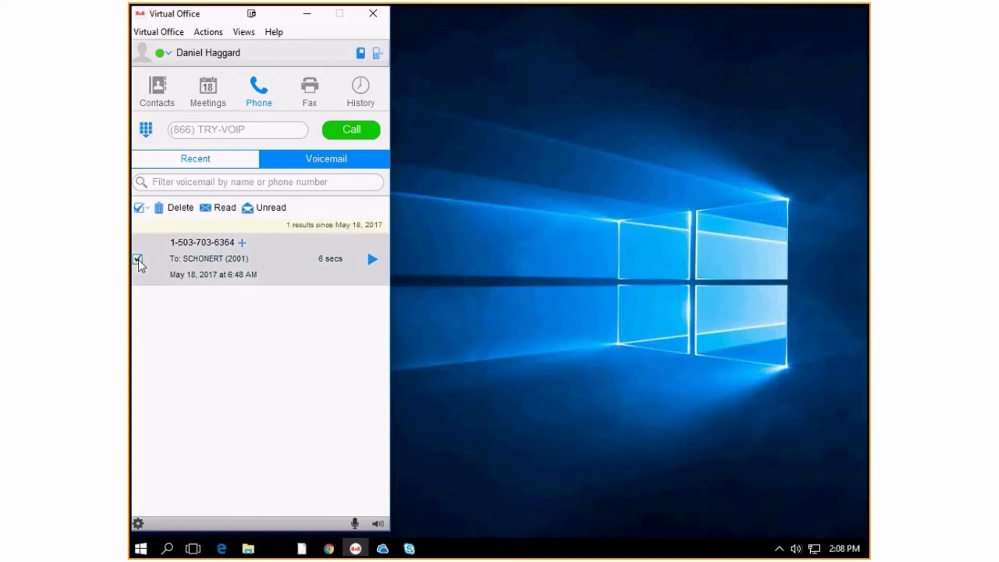
{"action": "left_click", "coordinate": [267, 208]}
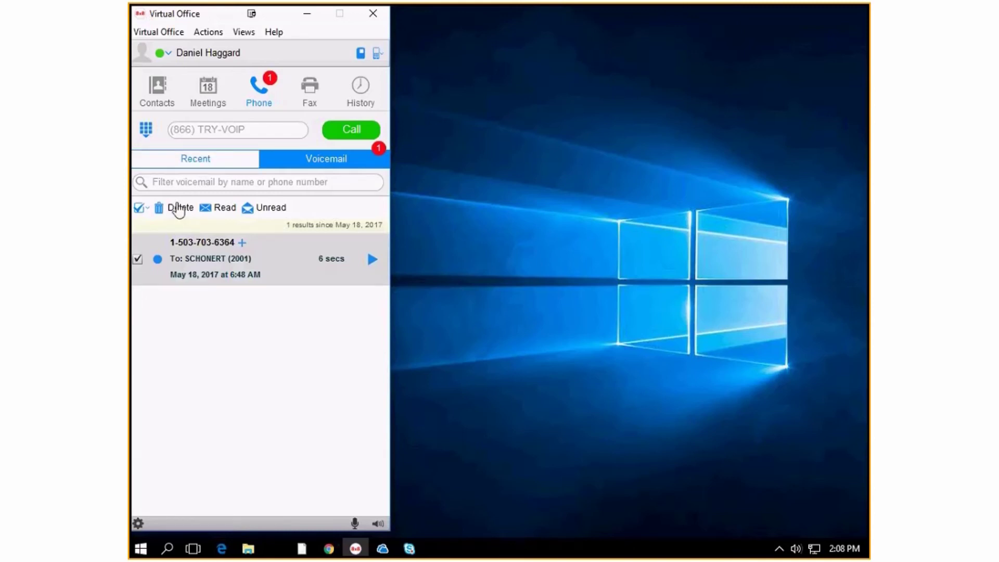
{"action": "left_click", "coordinate": [340, 183]}
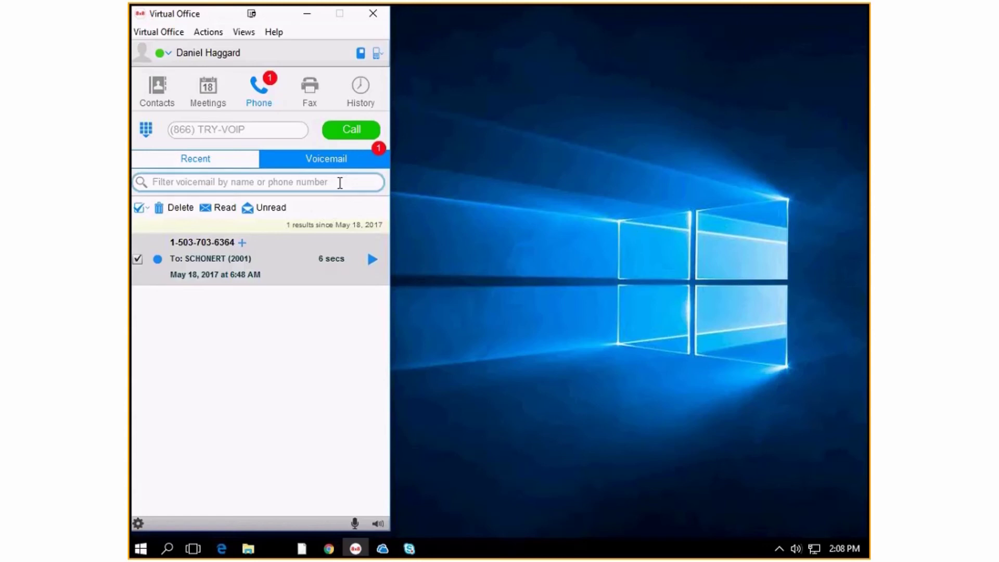